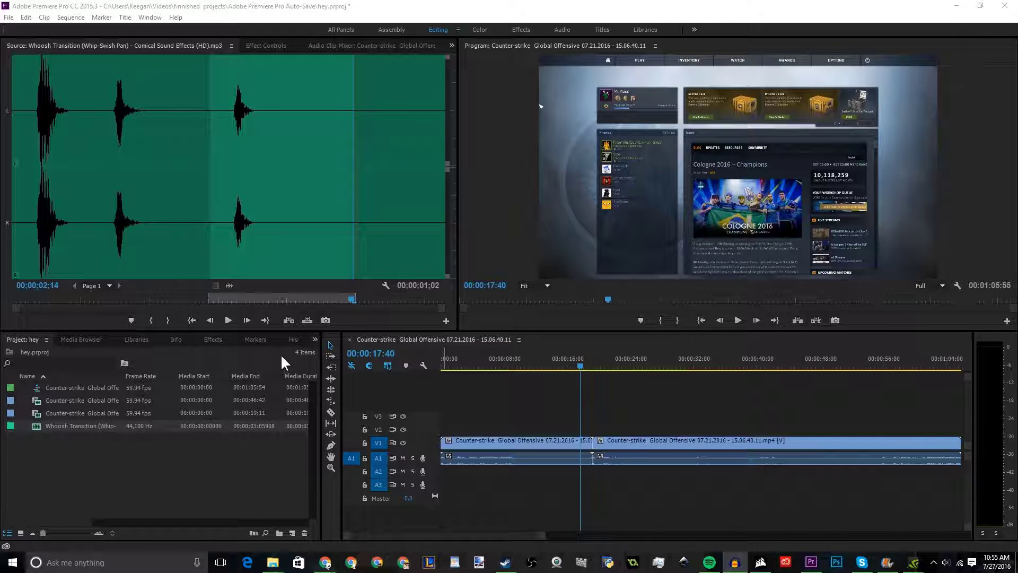
# Apply the Wipe video transition at the edit point between the two CS:GO clips
pyautogui.click(213, 340)
pyautogui.click(8, 421)
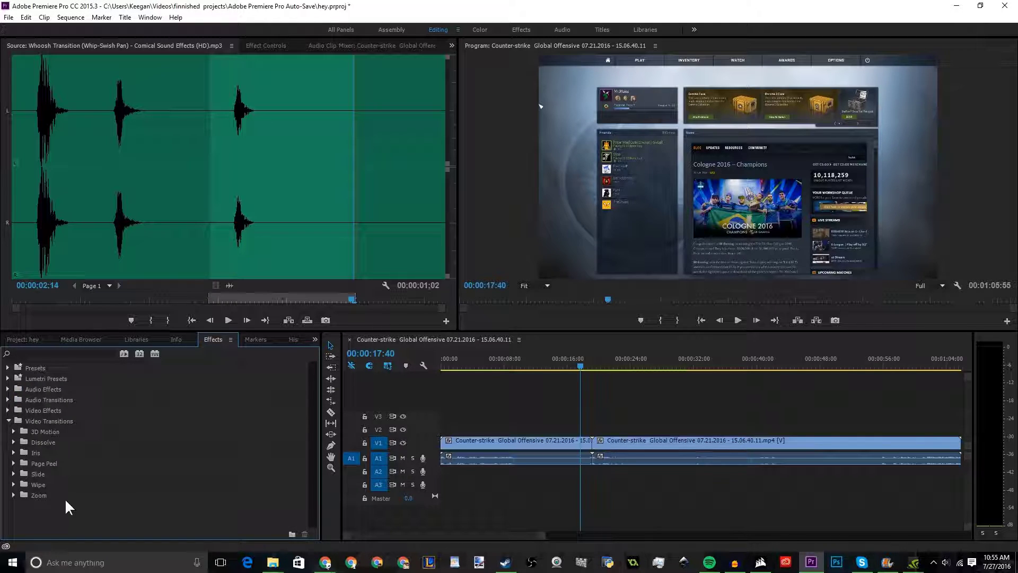
pyautogui.click(14, 484)
pyautogui.scroll(-5, 58, 498)
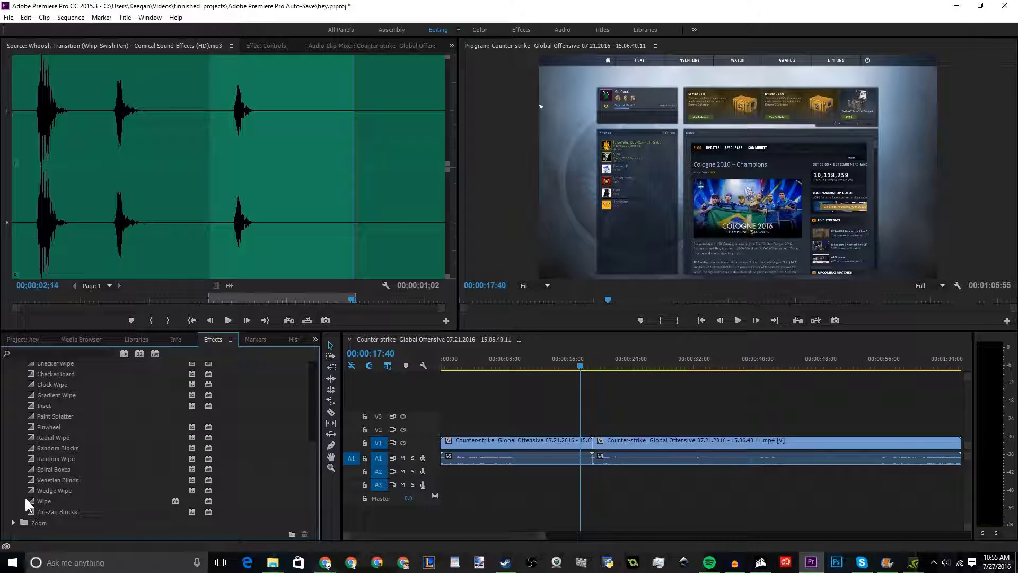
pyautogui.moveTo(30, 501); pyautogui.dragTo(599, 455)
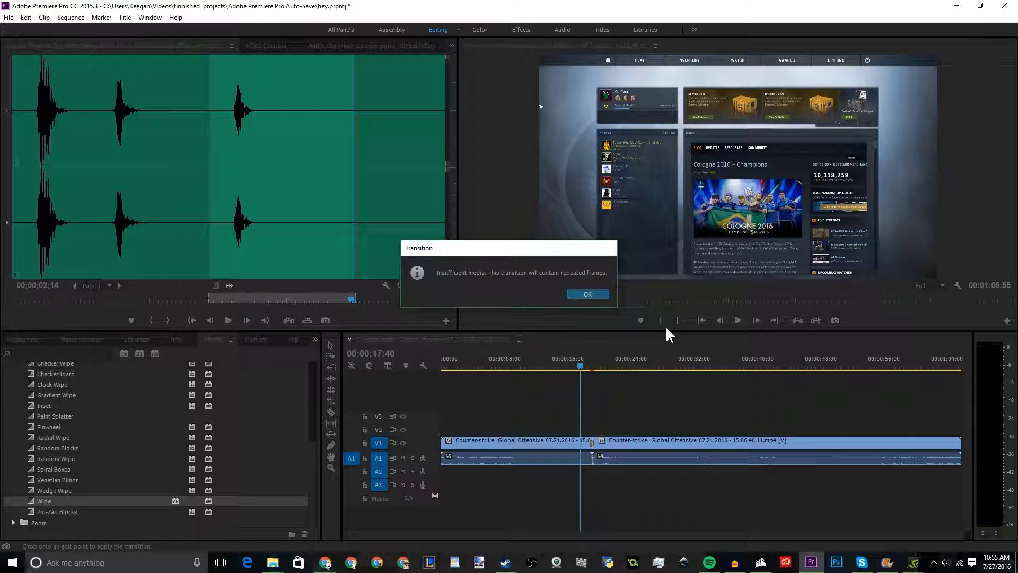
pyautogui.click(588, 295)
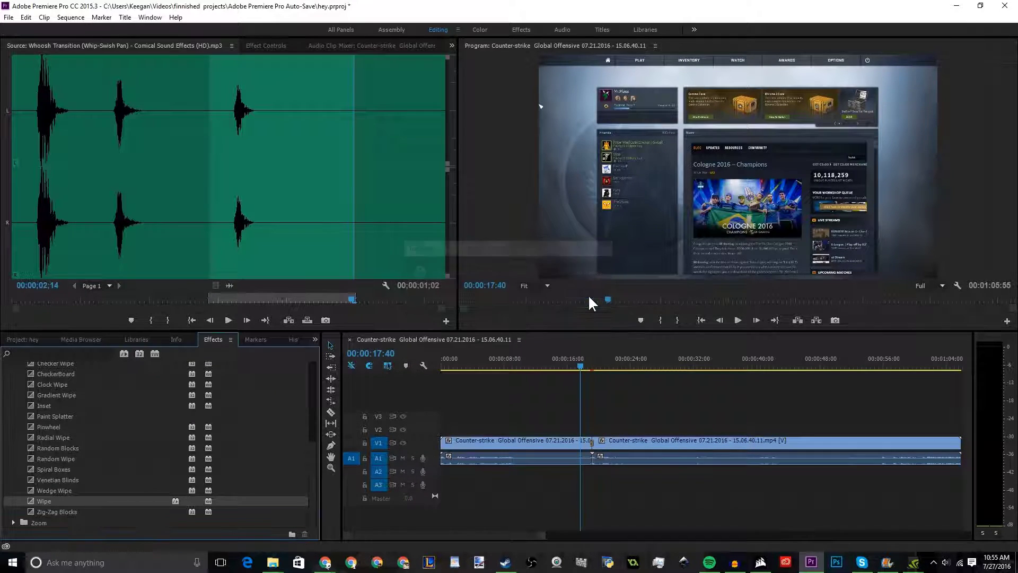
# Preview the Wipe transition in the Program monitor and rewind before it
pyautogui.click(740, 319)
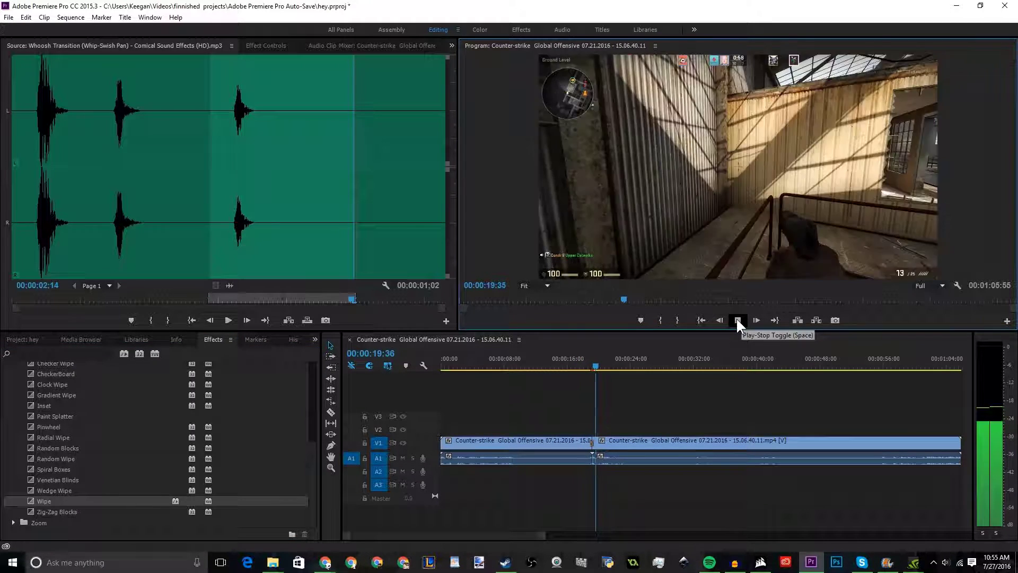
pyautogui.press('space')
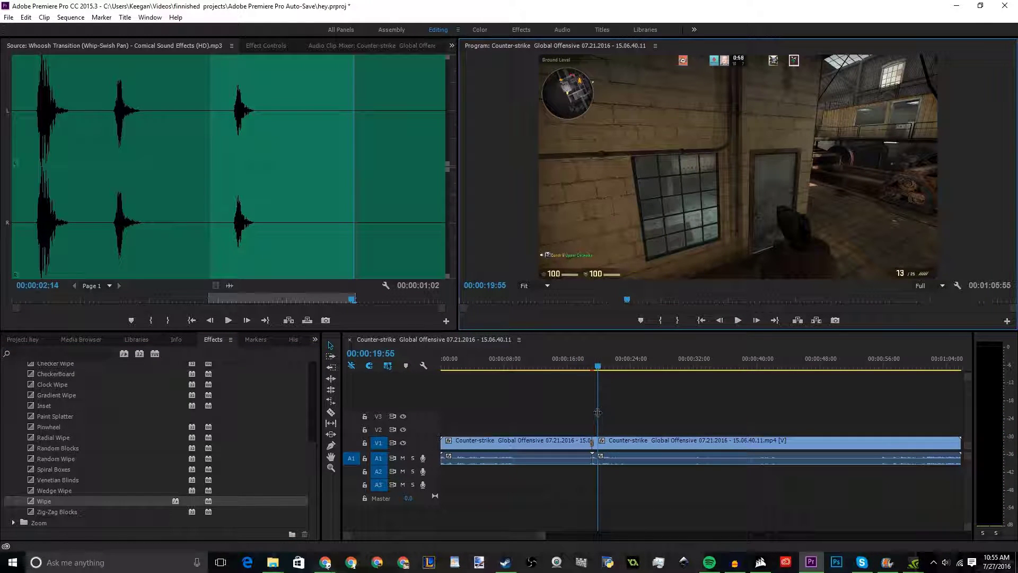
pyautogui.moveTo(598, 366); pyautogui.dragTo(588, 366)
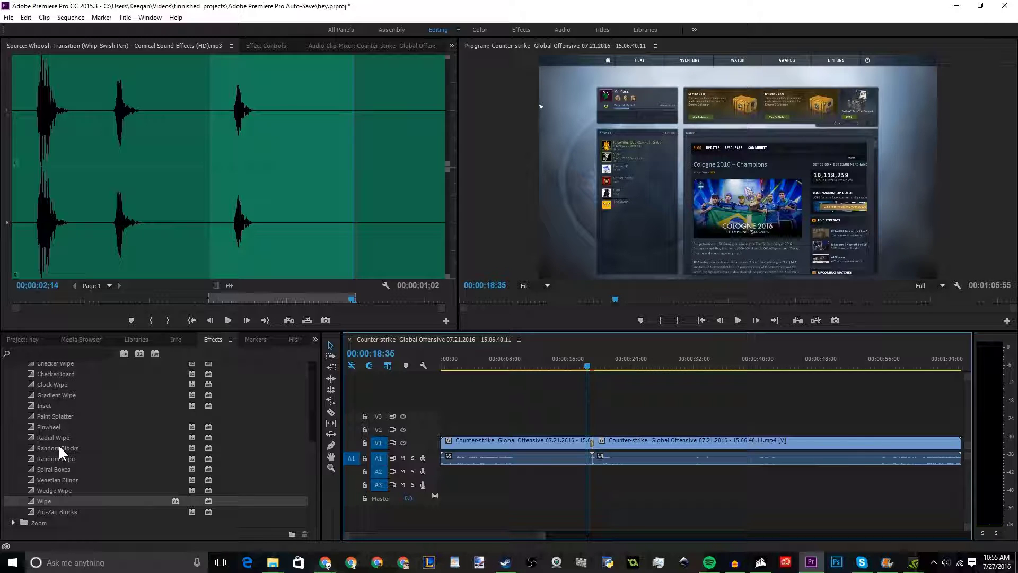
pyautogui.click(24, 340)
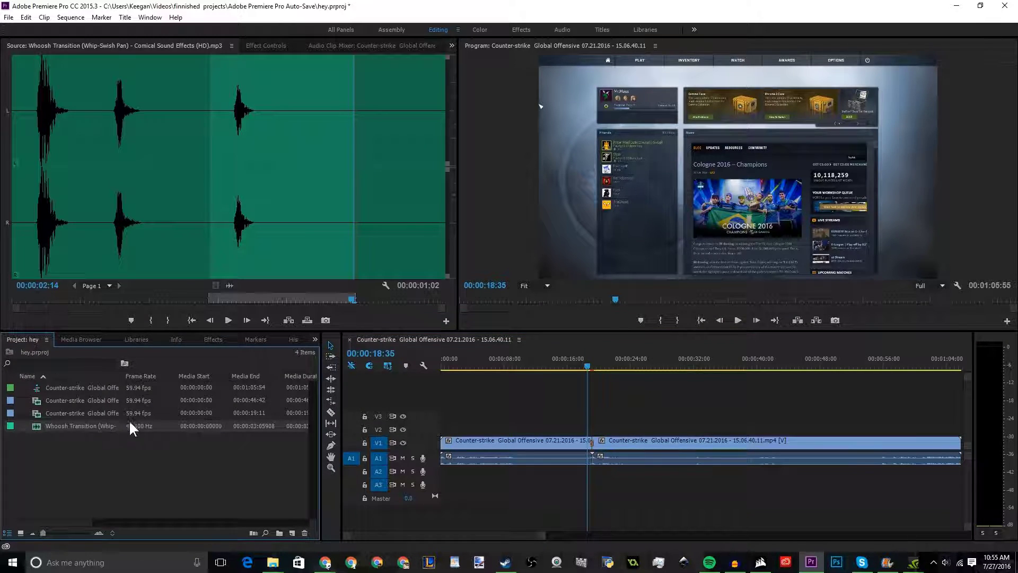
# Put the Whoosh Transition sound on A2 under the wipe and play them together twice
pyautogui.moveTo(32, 423); pyautogui.dragTo(603, 481)
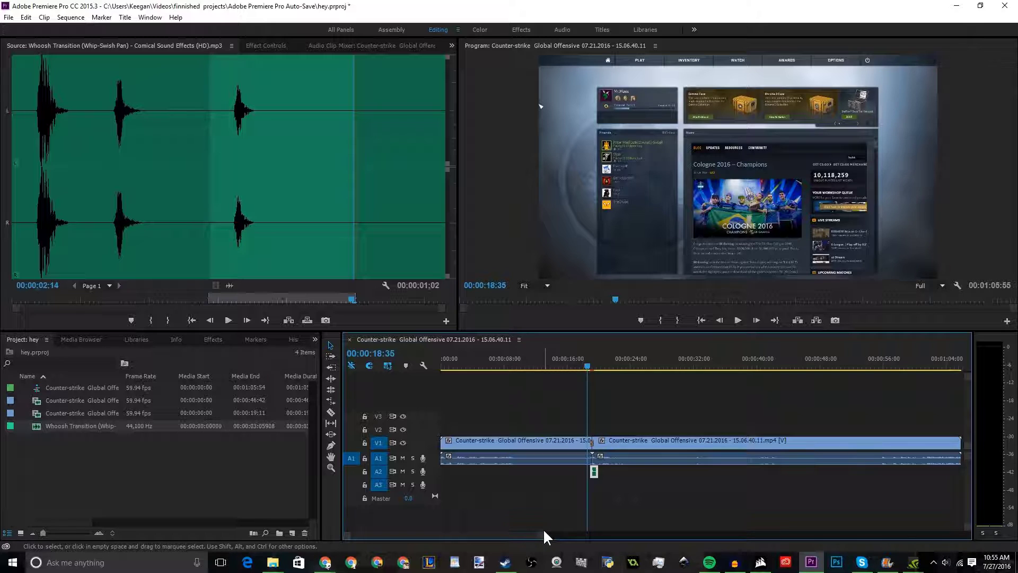
pyautogui.moveTo(543, 538); pyautogui.dragTo(469, 537)
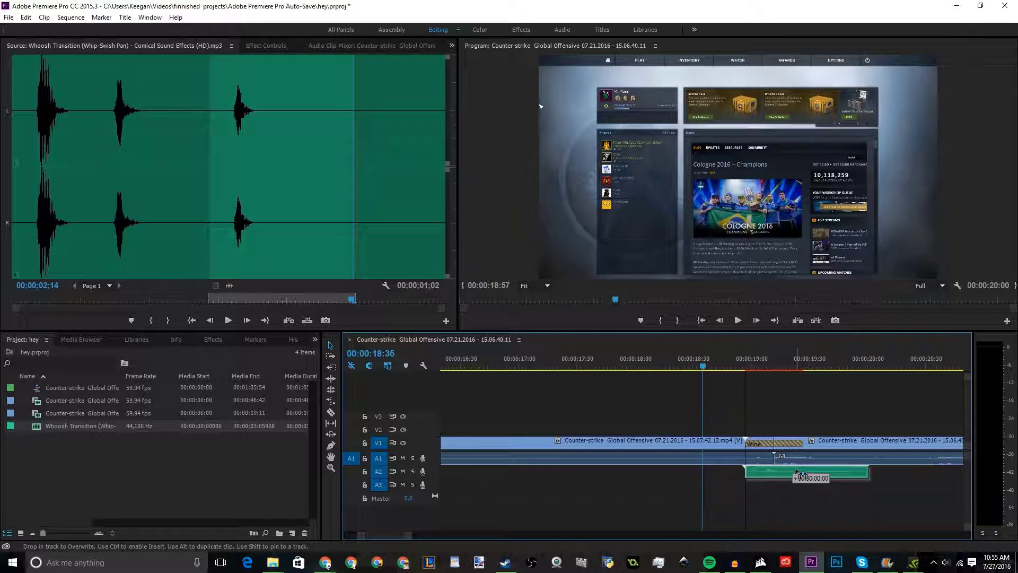
pyautogui.click(738, 320)
pyautogui.click(741, 321)
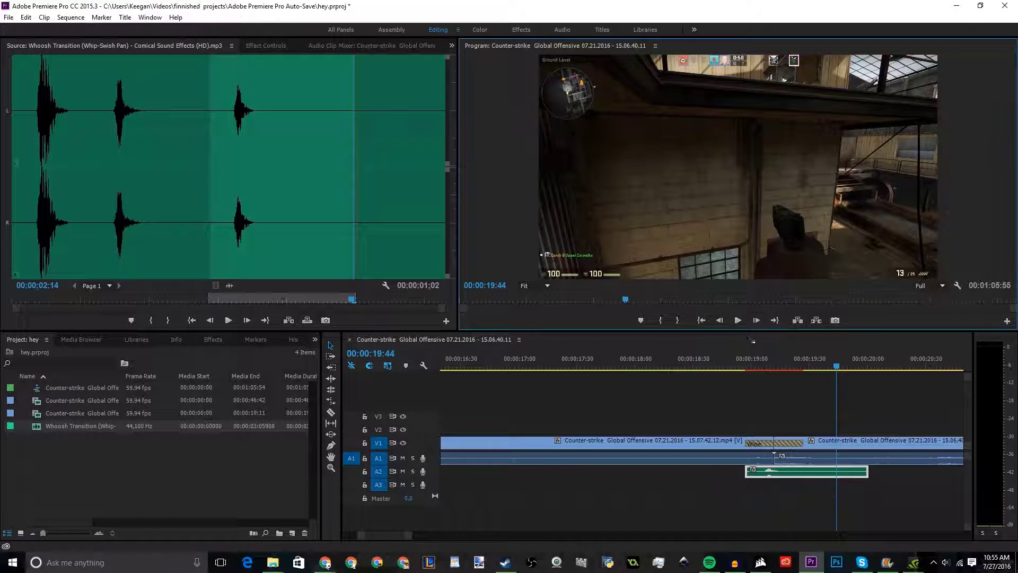
pyautogui.moveTo(817, 368); pyautogui.dragTo(732, 367)
pyautogui.click(736, 320)
pyautogui.click(736, 321)
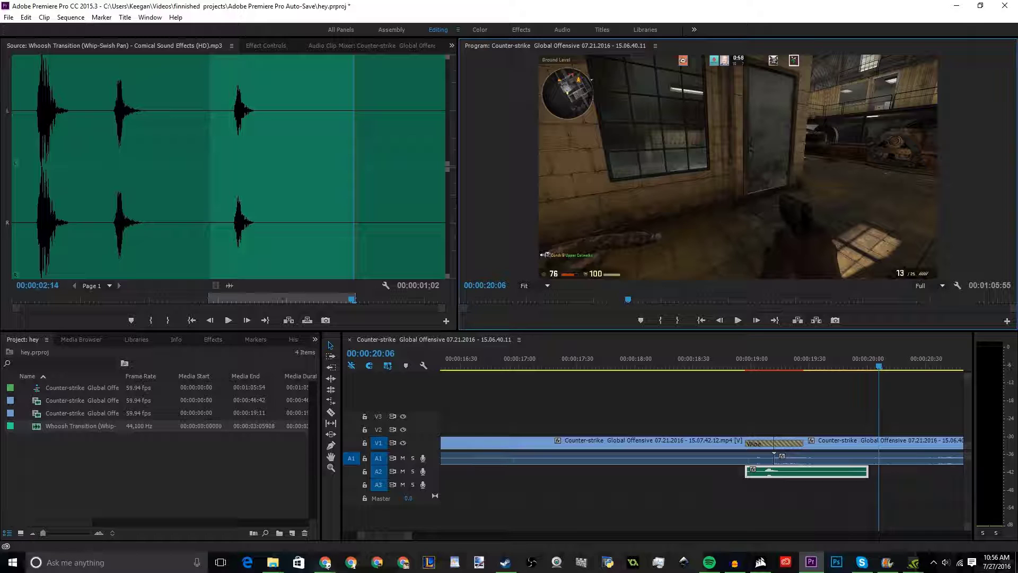
# In Movie Maker, select the second CS:GO clip at the cut and preview its wipe
pyautogui.hotkey('alt', 'Tab')
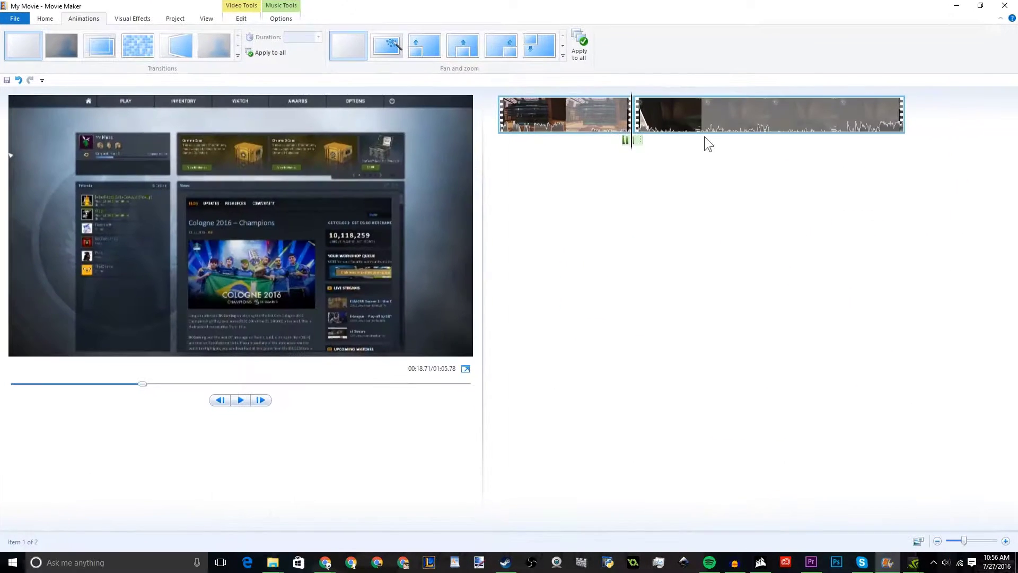
pyautogui.click(629, 141)
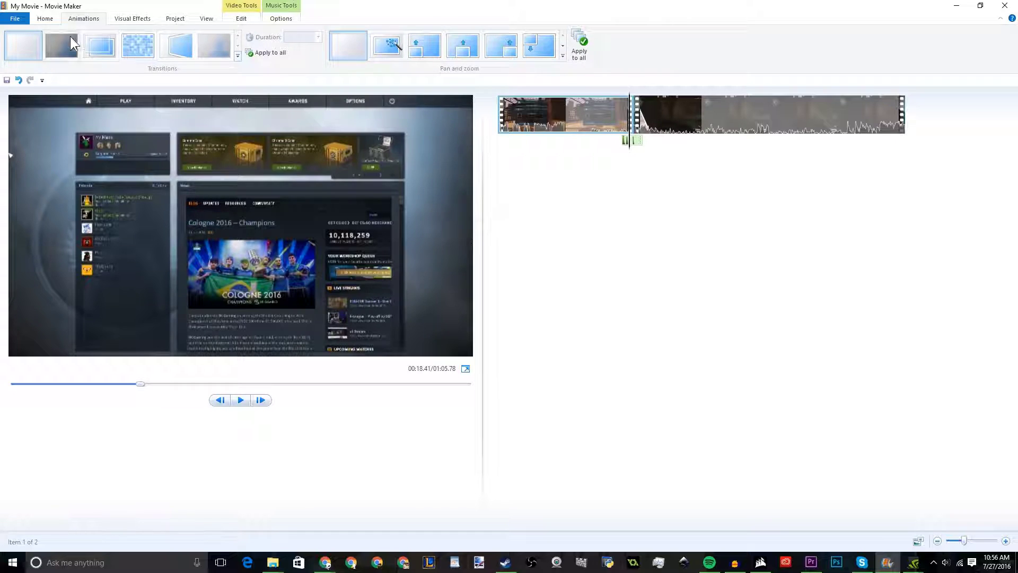
pyautogui.click(677, 109)
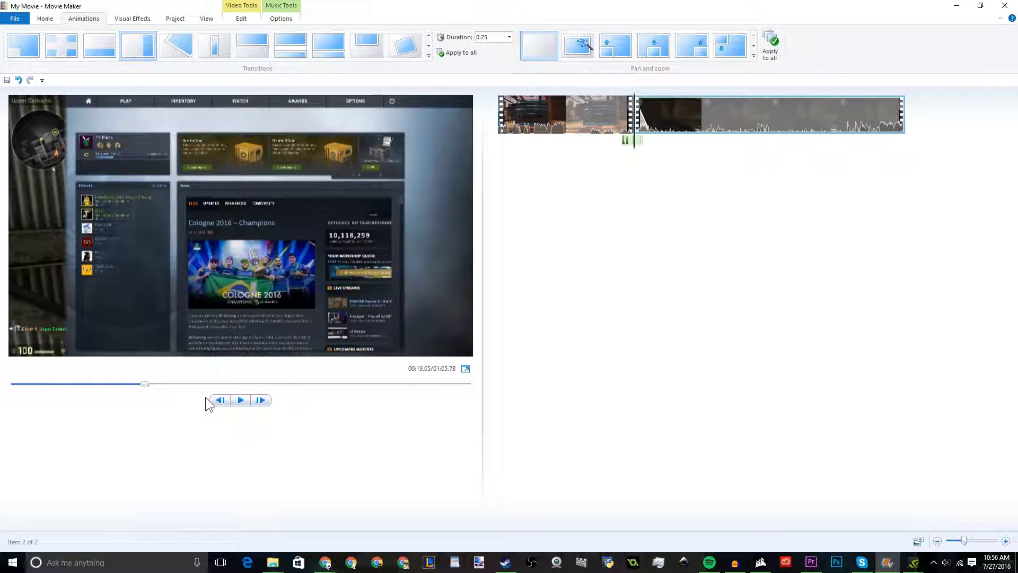
pyautogui.click(242, 402)
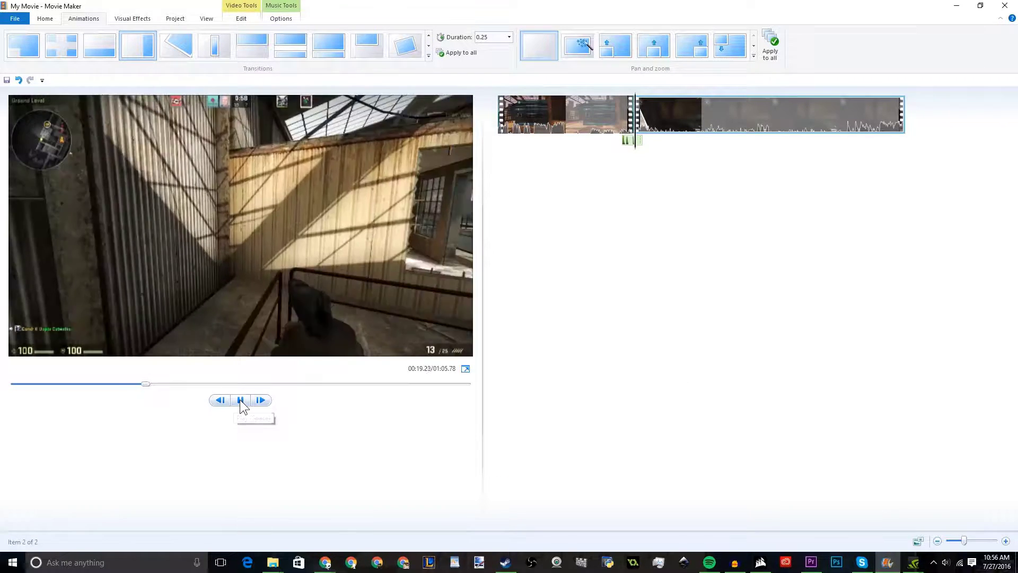
pyautogui.click(241, 402)
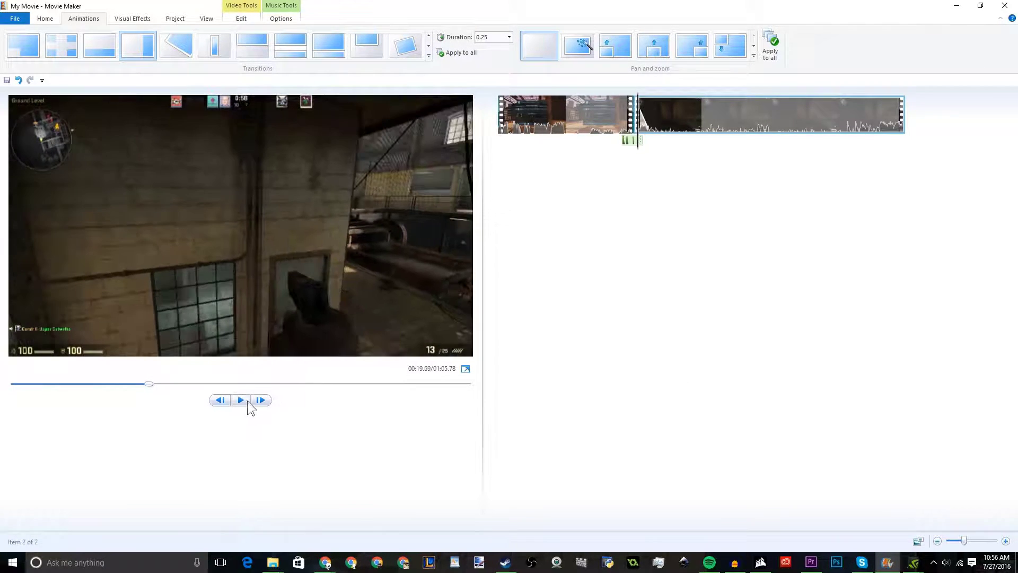
pyautogui.click(630, 154)
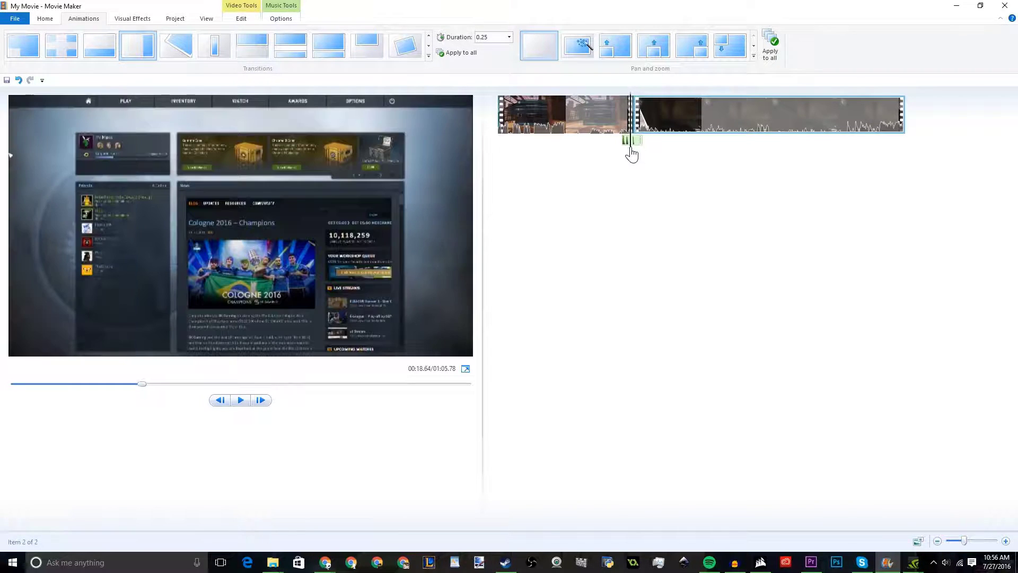
pyautogui.click(240, 400)
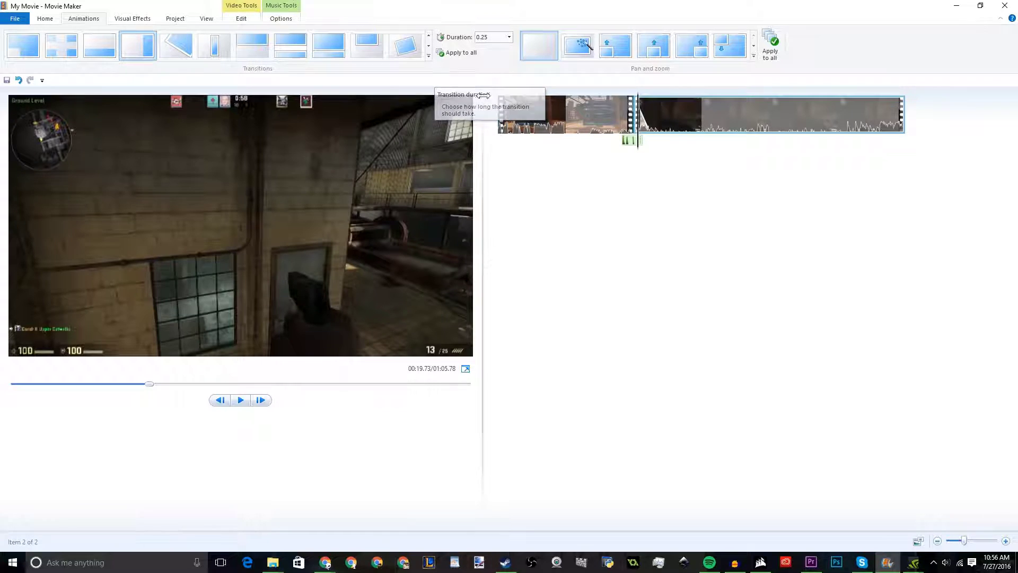
# Lengthen the wipe transition to 1.00 seconds and preview it
pyautogui.click(509, 37)
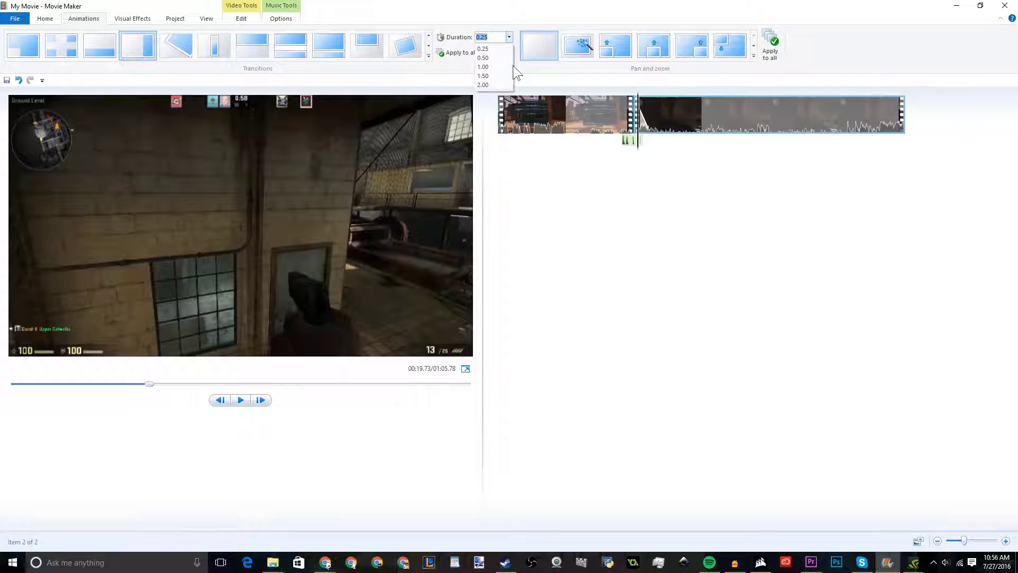
pyautogui.click(492, 67)
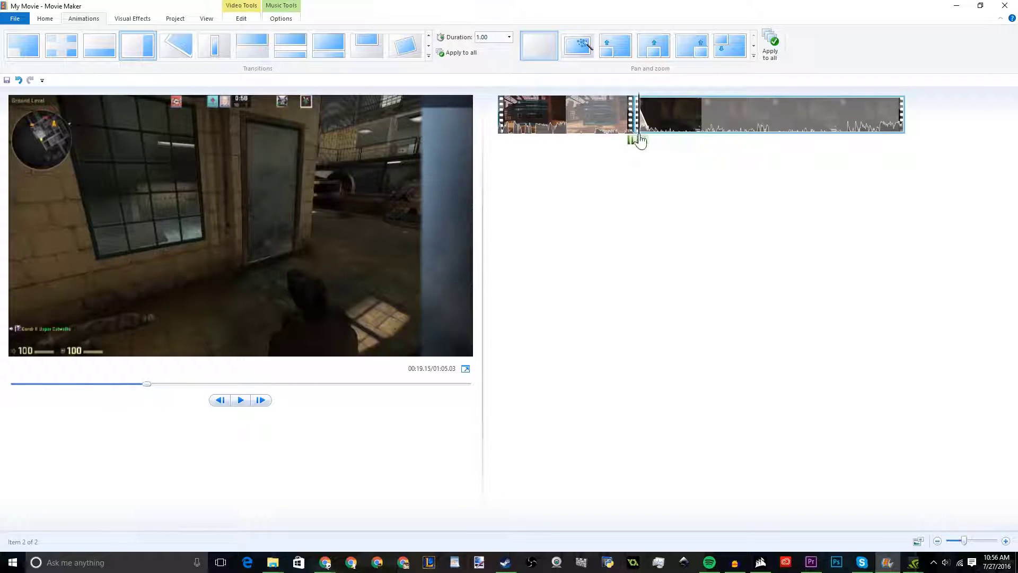
pyautogui.moveTo(641, 141); pyautogui.dragTo(638, 141)
pyautogui.click(241, 401)
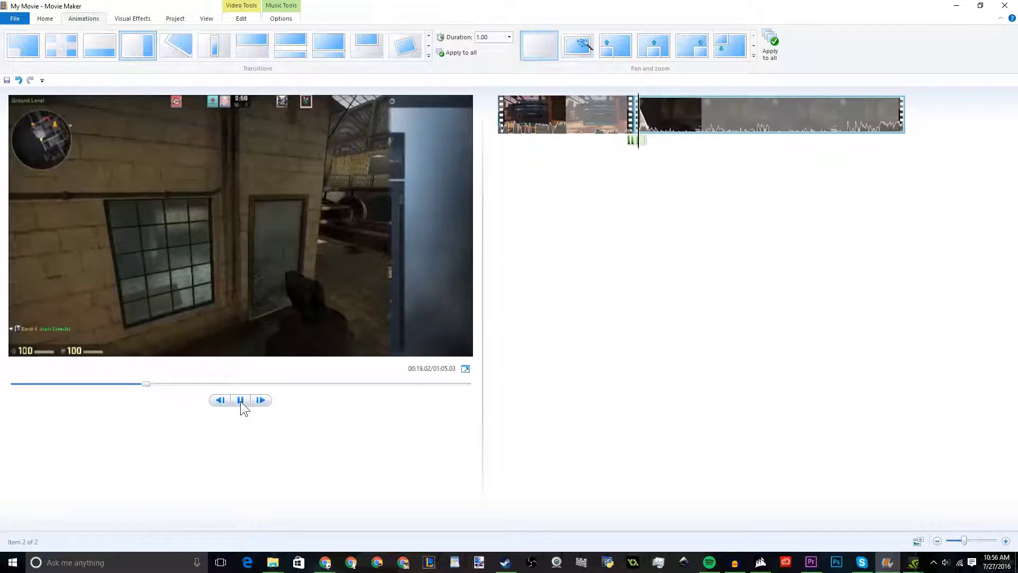
pyautogui.click(241, 401)
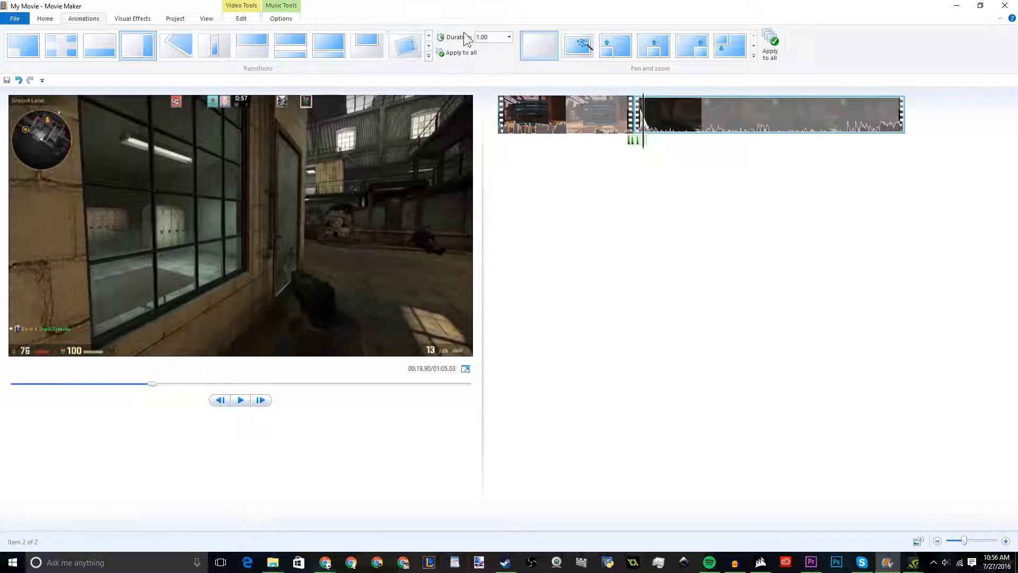
# Return the wipe to 0.25 seconds, preview it, and minimize Movie Maker
pyautogui.click(510, 37)
pyautogui.click(486, 49)
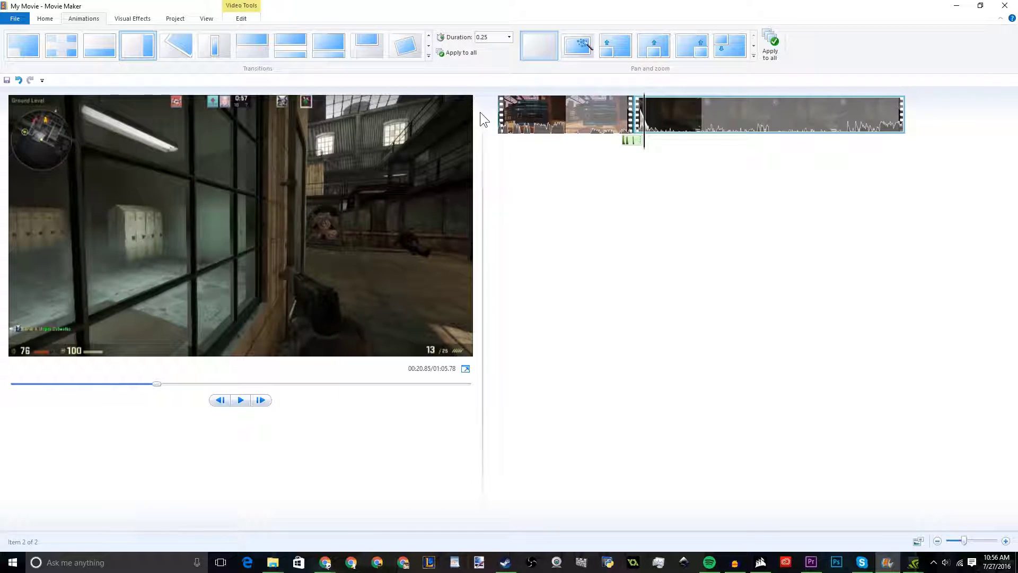
pyautogui.click(632, 111)
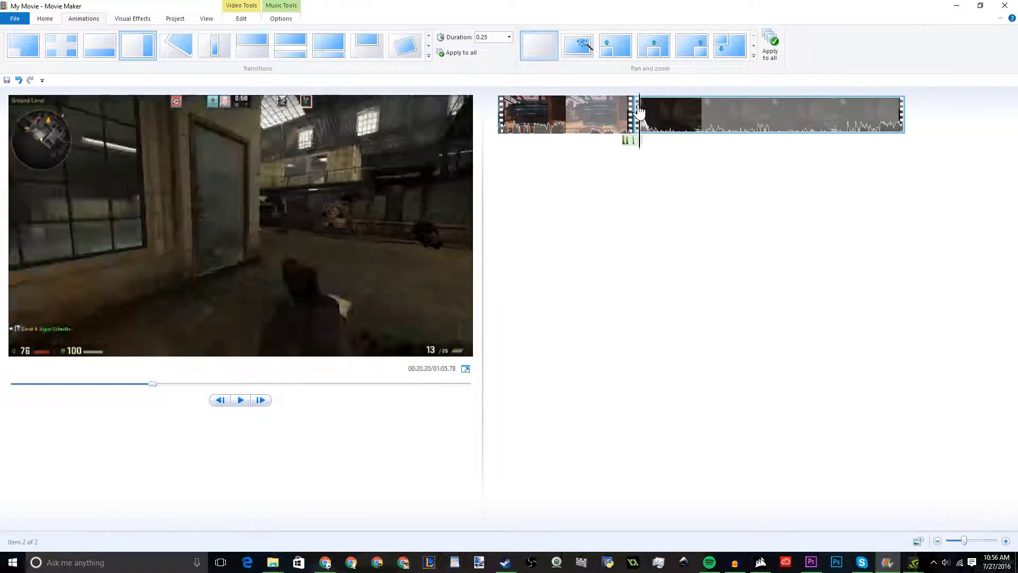
pyautogui.click(240, 400)
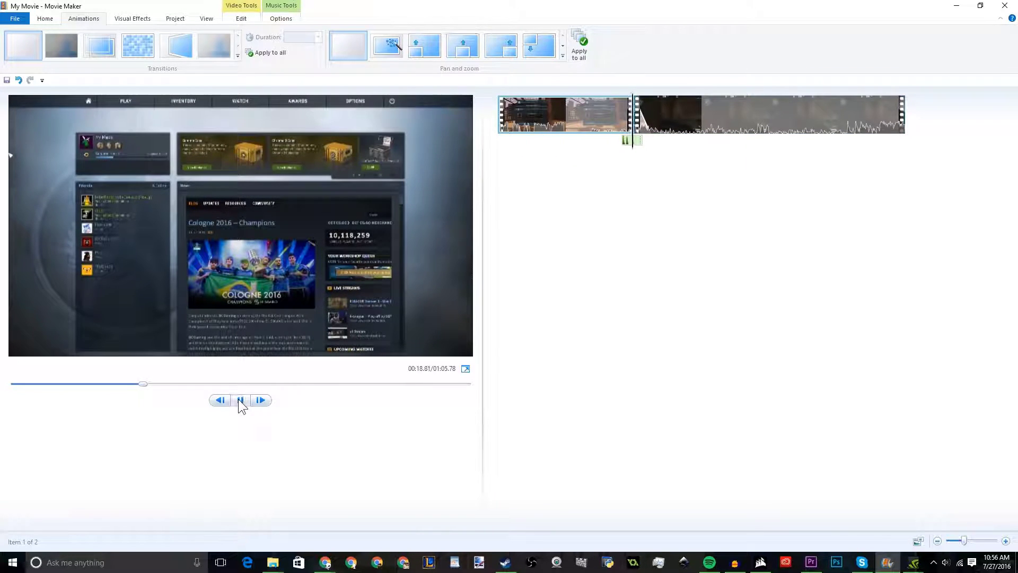
pyautogui.click(240, 400)
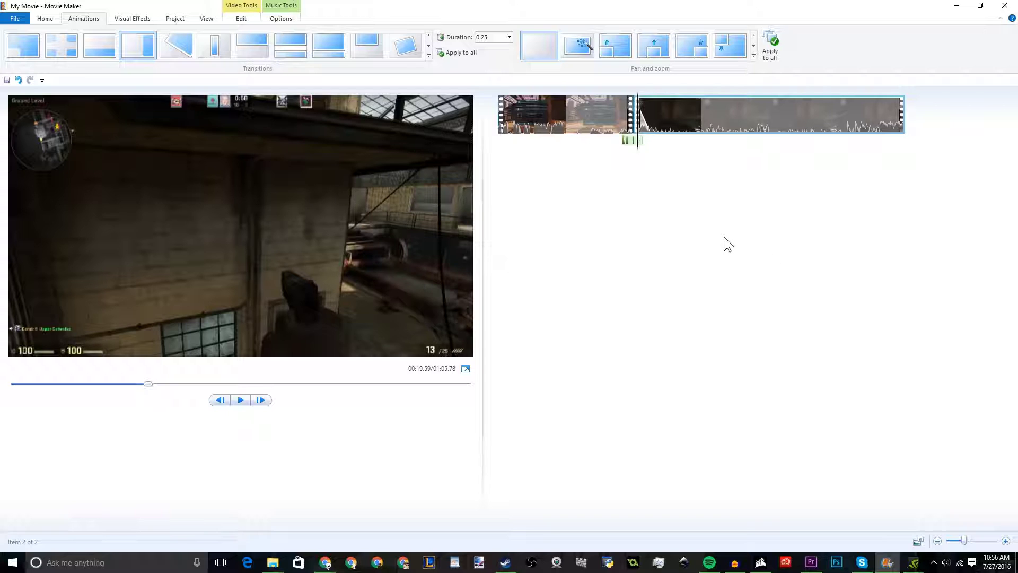
pyautogui.click(957, 5)
pyautogui.moveTo(877, 366); pyautogui.dragTo(741, 410)
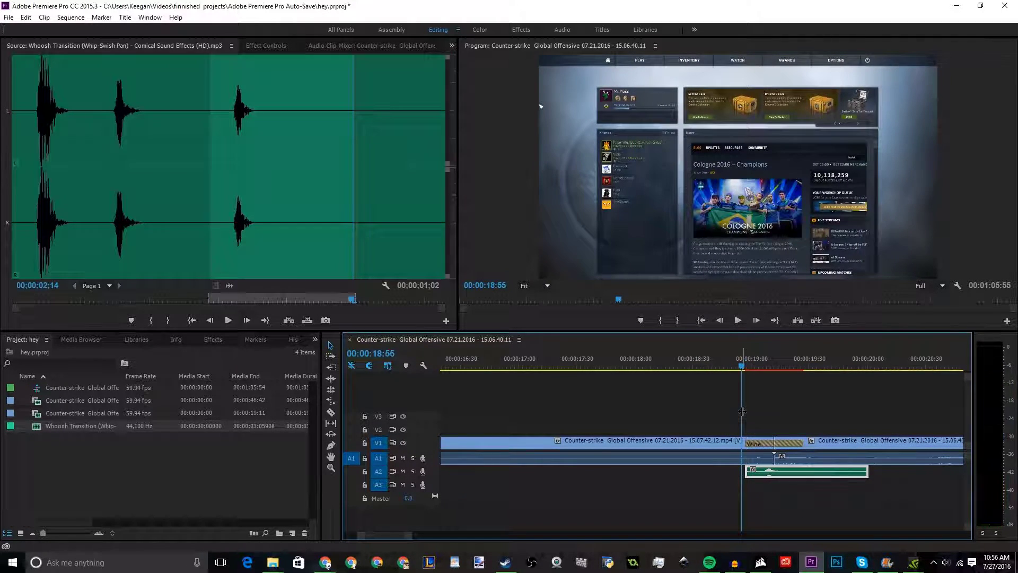
pyautogui.click(736, 320)
pyautogui.click(736, 320)
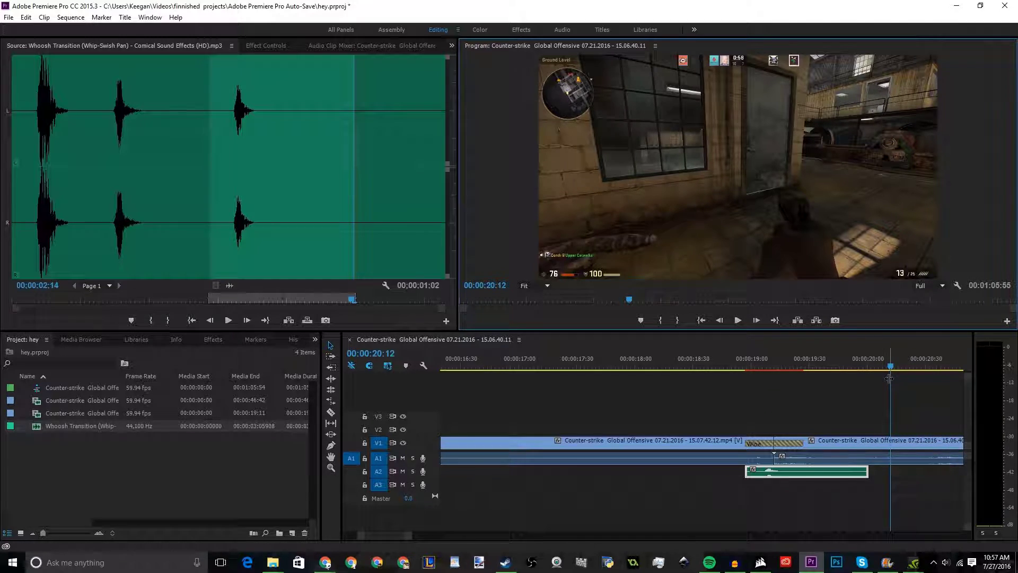
pyautogui.click(786, 365)
pyautogui.moveTo(786, 365); pyautogui.dragTo(713, 366)
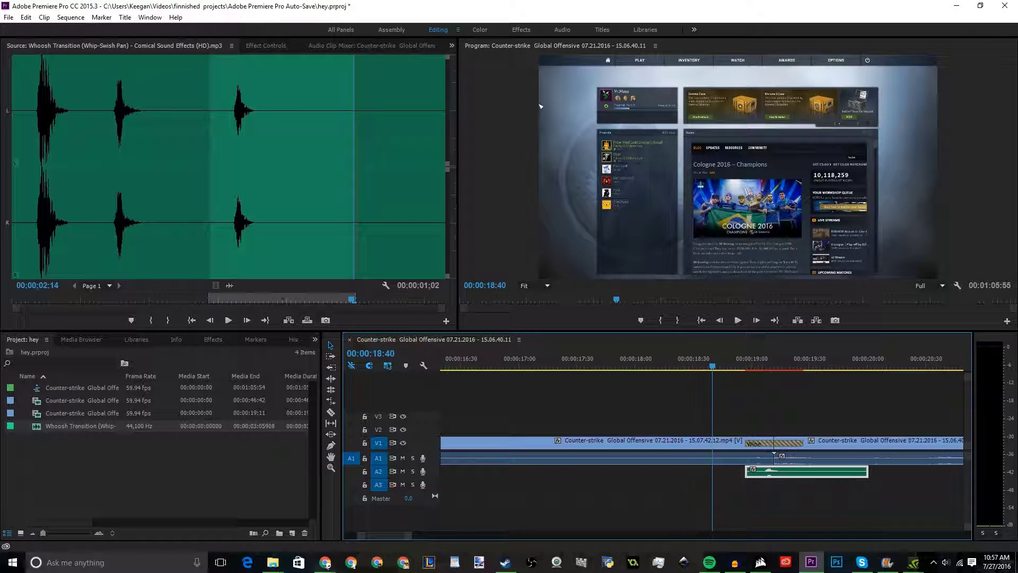
pyautogui.click(20, 301)
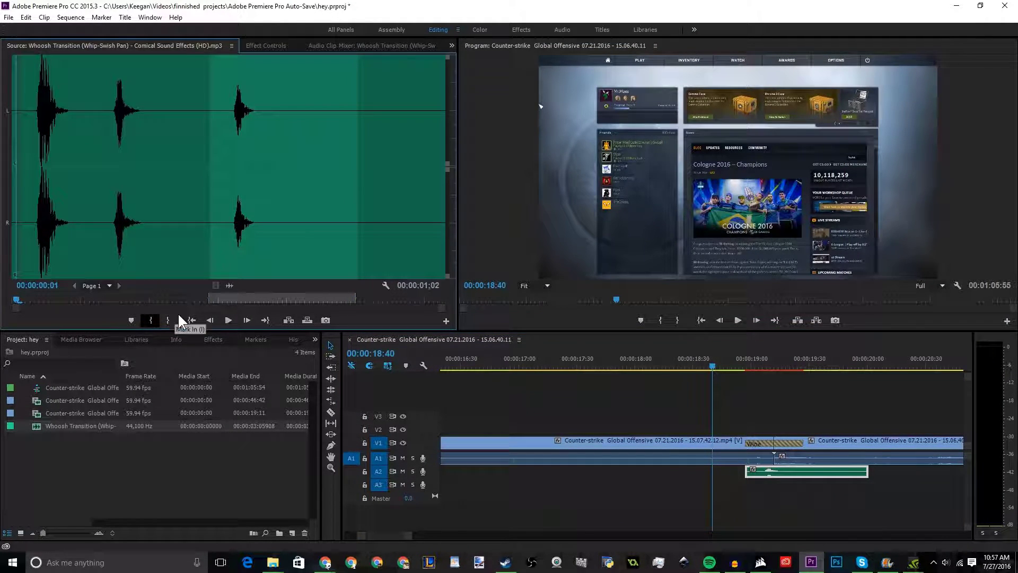
pyautogui.click(234, 320)
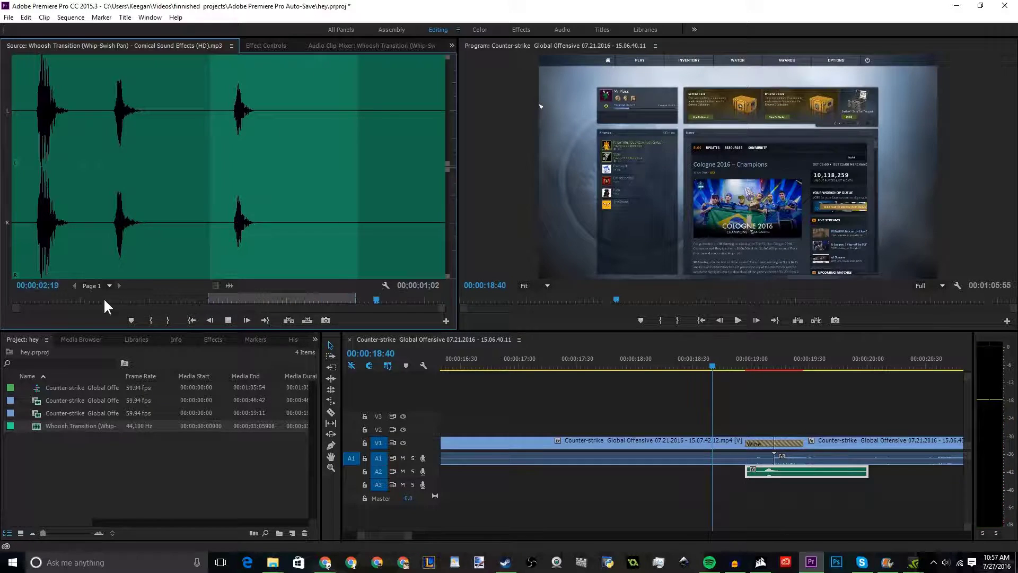
pyautogui.click(229, 320)
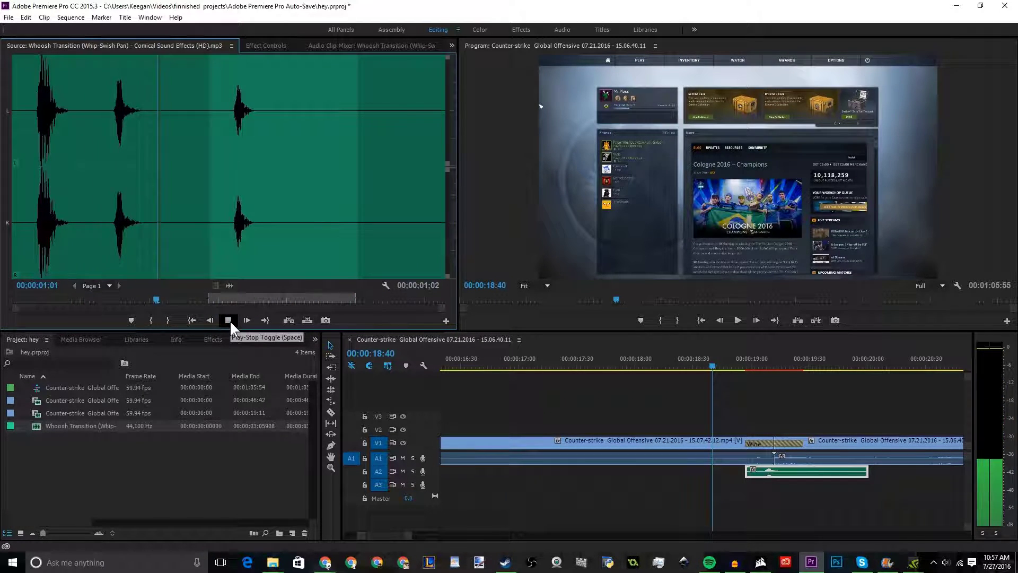
pyautogui.click(229, 320)
pyautogui.moveTo(339, 299); pyautogui.dragTo(109, 298)
pyautogui.click(226, 322)
pyautogui.click(234, 322)
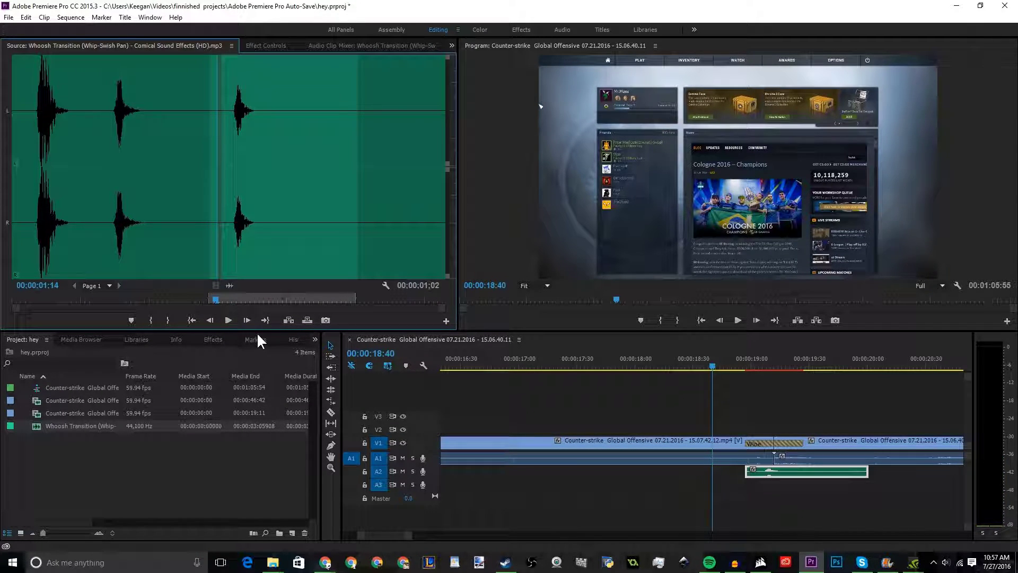